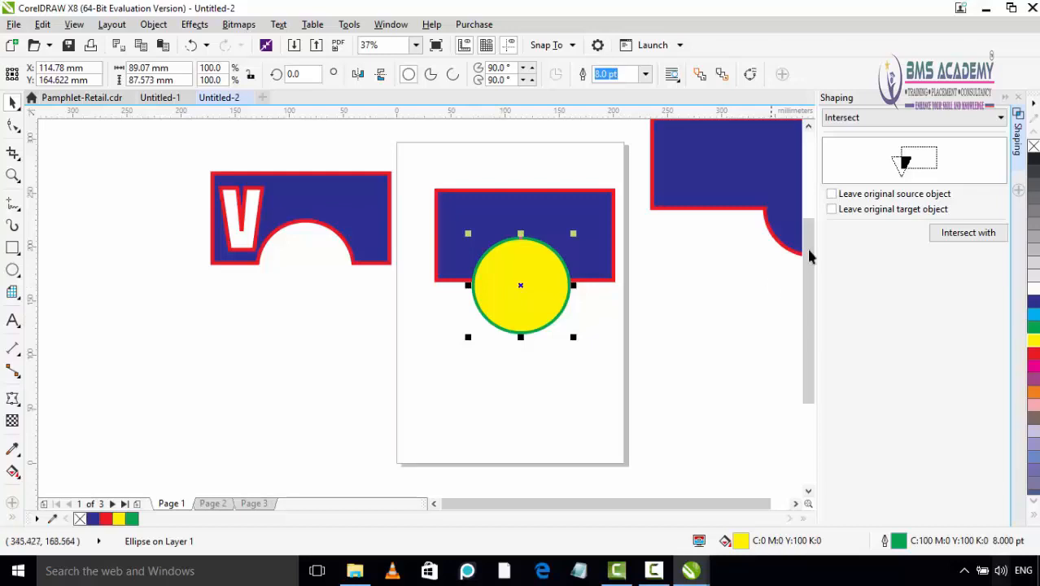
# Shift the yellow circle and the blue rectangle on the page slightly to the left, keeping the circle overlapping the rectangle's lower edge
pyautogui.click(874, 118)
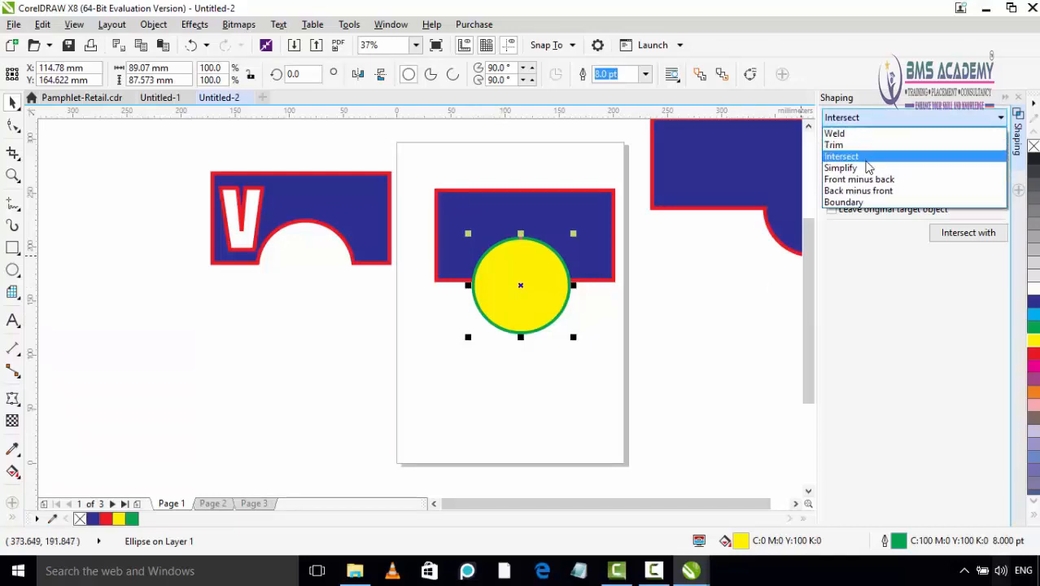
pyautogui.click(682, 379)
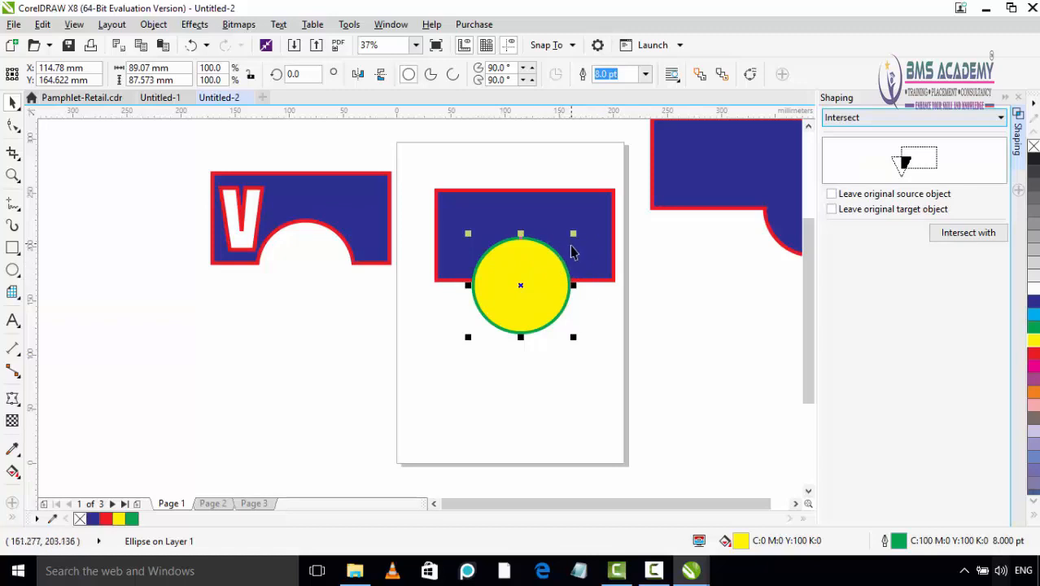
pyautogui.click(660, 305)
pyautogui.moveTo(508, 275)
pyautogui.mouseDown()
pyautogui.moveTo(524, 304)
pyautogui.moveTo(509, 285)
pyautogui.moveTo(515, 294)
pyautogui.mouseUp()
pyautogui.click(656, 325)
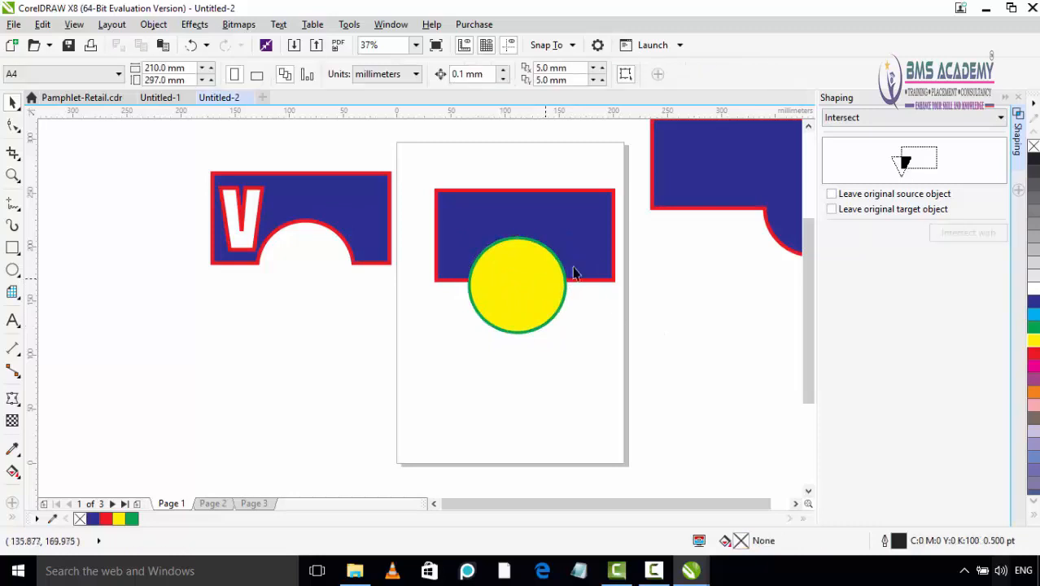
pyautogui.moveTo(593, 257); pyautogui.dragTo(585, 257)
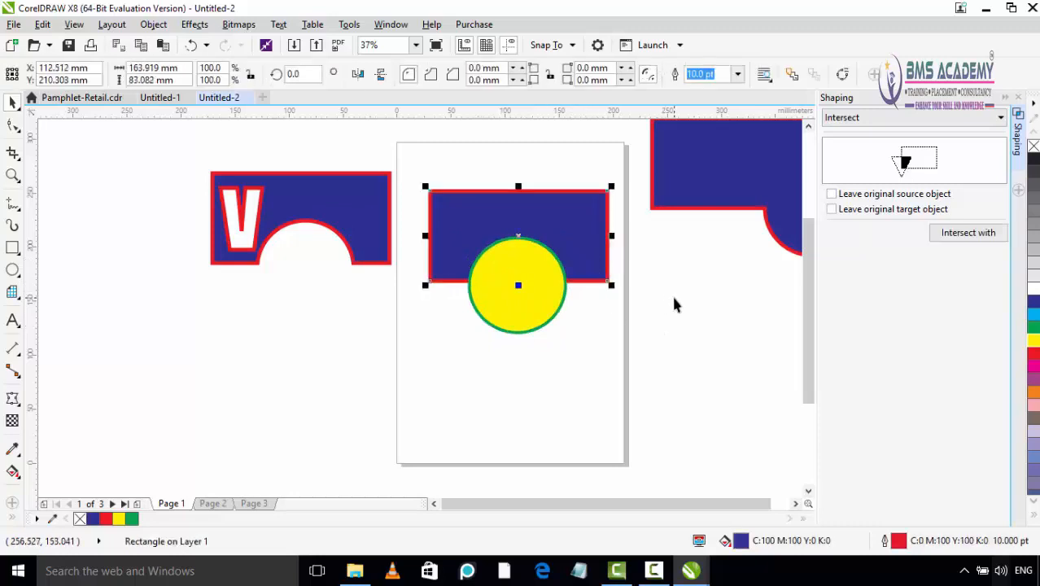
pyautogui.click(674, 304)
# Intersect the yellow circle with the blue rectangle without leaving either original, and move the resulting semicircle slightly up and right
pyautogui.click(559, 297)
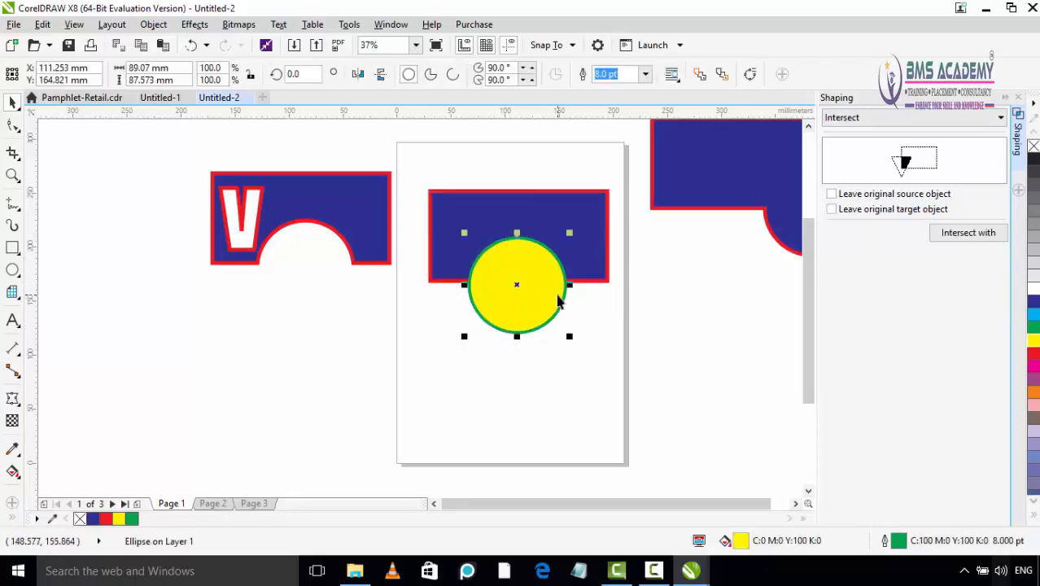
pyautogui.click(986, 241)
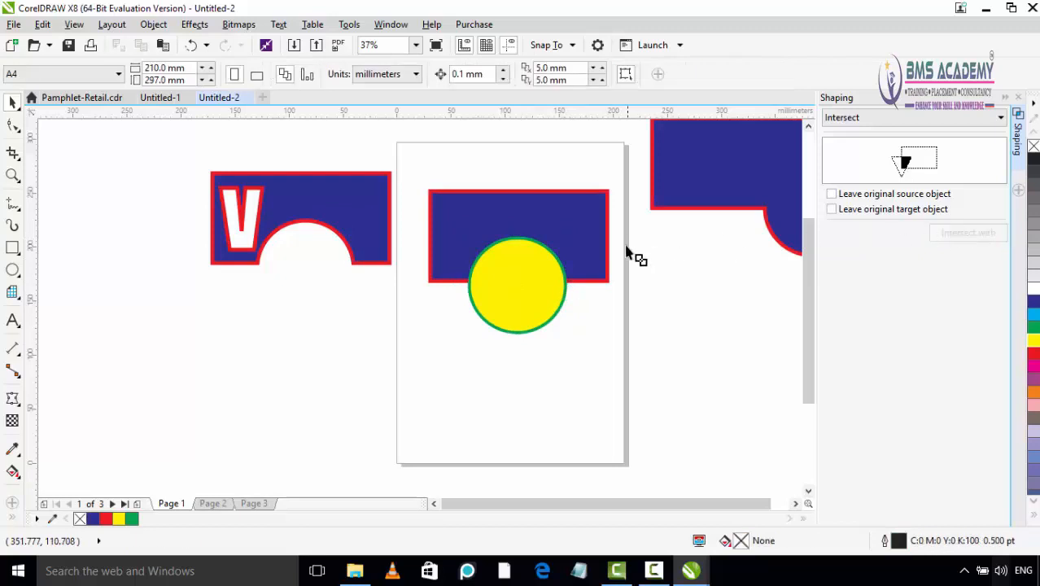
pyautogui.click(574, 235)
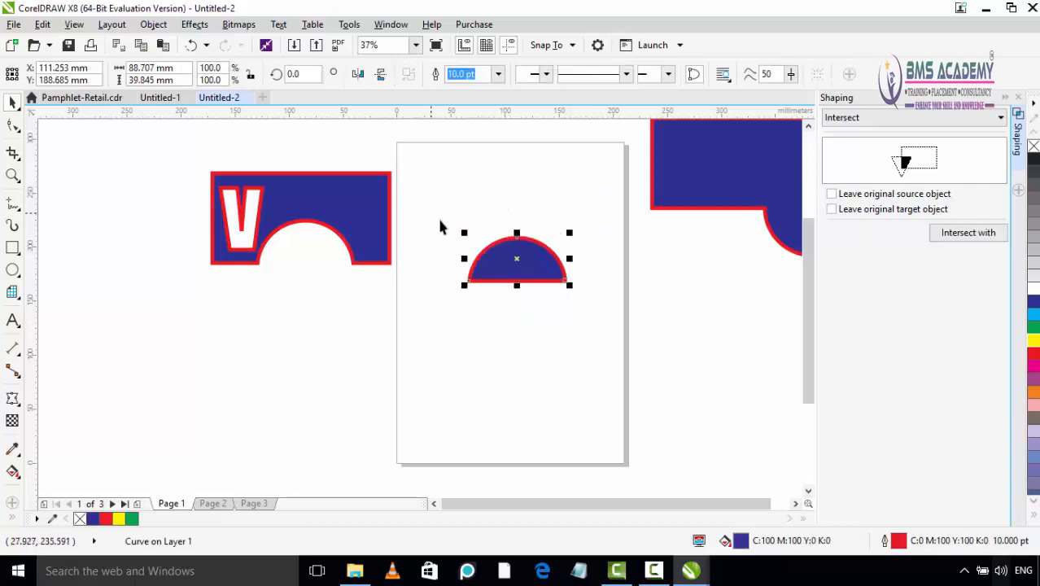
pyautogui.scroll(2, 564, 337)
pyautogui.scroll(-2, 564, 337)
pyautogui.moveTo(521, 260)
pyautogui.mouseDown()
pyautogui.moveTo(551, 306)
pyautogui.moveTo(532, 248)
pyautogui.mouseUp()
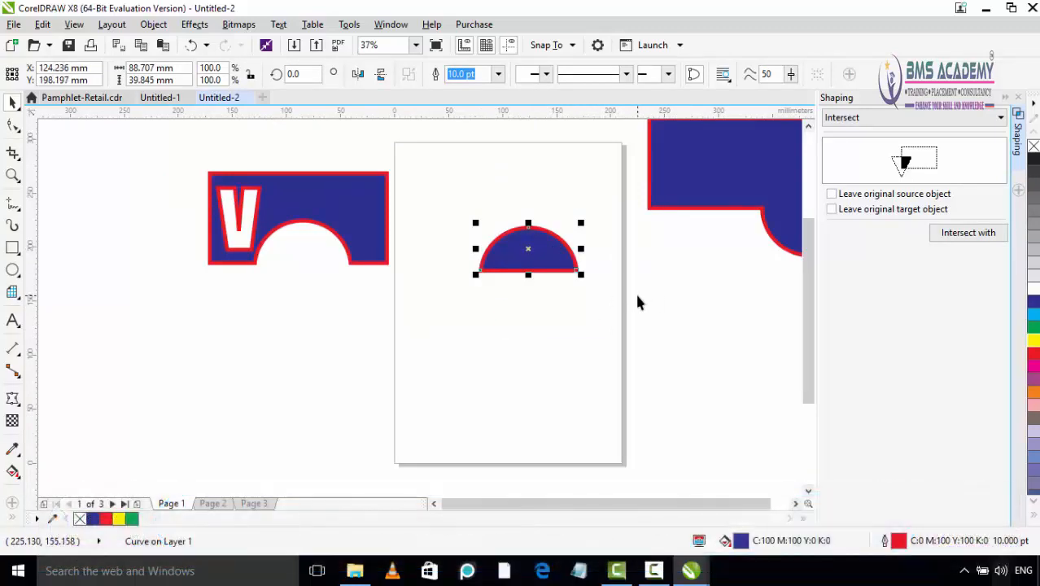
# Undo the semicircle's move and the intersection of the circle and rectangle
pyautogui.hotkey('ctrl', 'z')
pyautogui.hotkey('ctrl', 'z')
pyautogui.hotkey('ctrl', 'z')
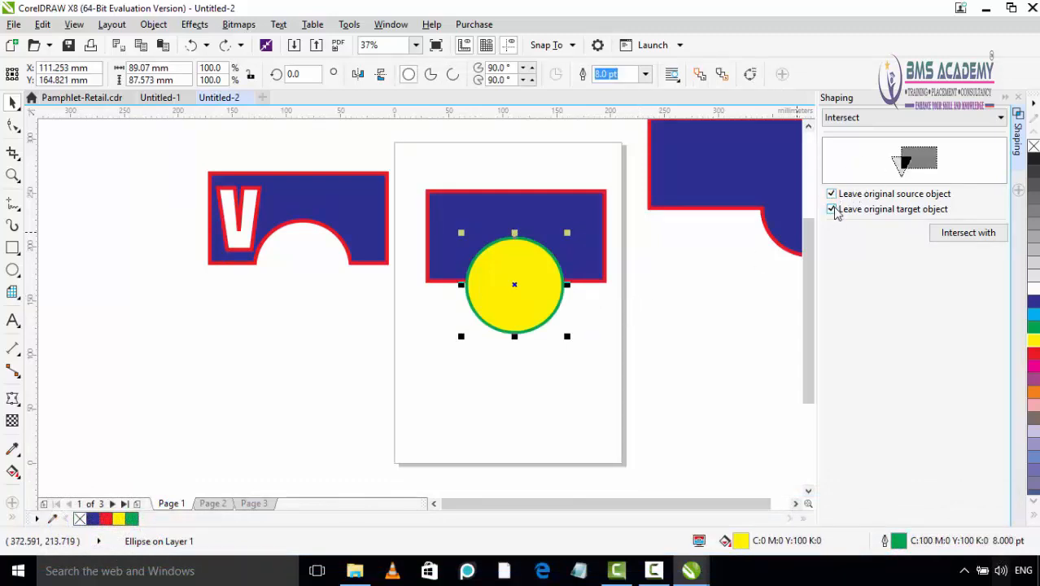
# Intersect the yellow circle with the blue rectangle, leaving both the original source and target objects
pyautogui.click(967, 234)
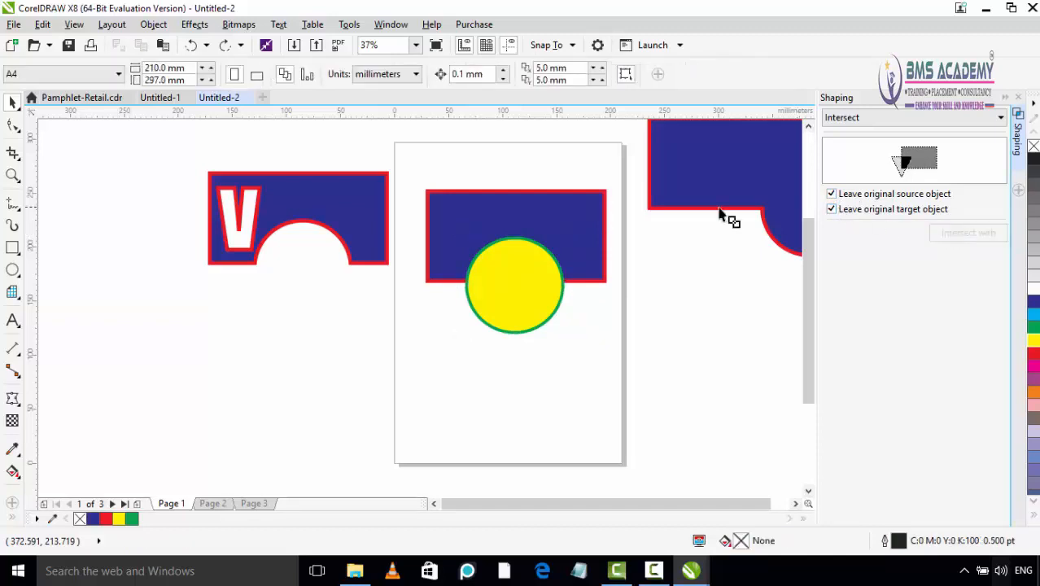
pyautogui.click(579, 230)
pyautogui.click(661, 286)
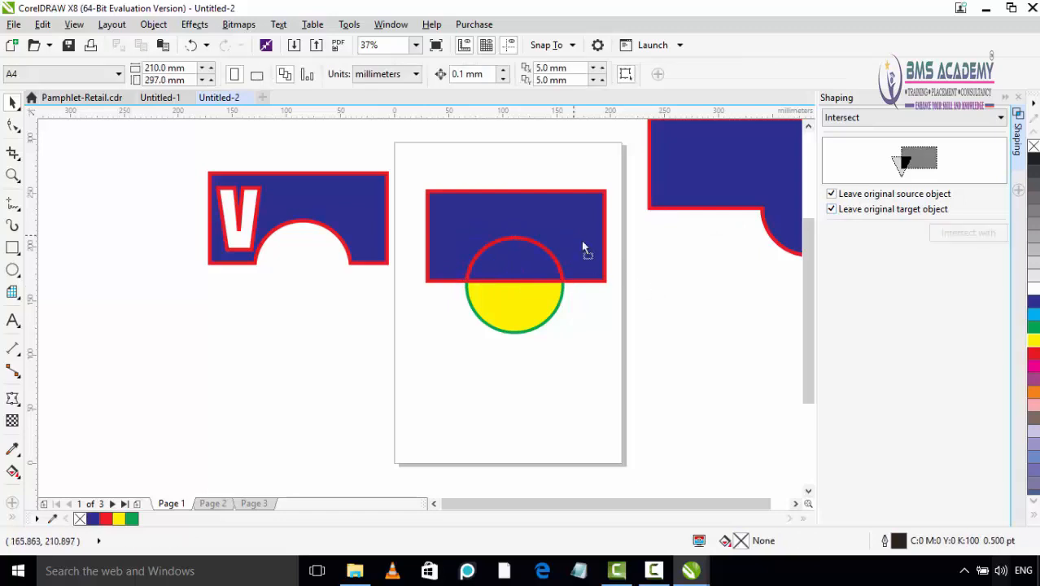
# Move the original rectangle and circle off to the right of the page and place the intersected semicircle below the V-cut rectangle
pyautogui.moveTo(583, 249); pyautogui.dragTo(765, 318)
pyautogui.moveTo(529, 313); pyautogui.dragTo(743, 415)
pyautogui.moveTo(511, 258); pyautogui.dragTo(291, 314)
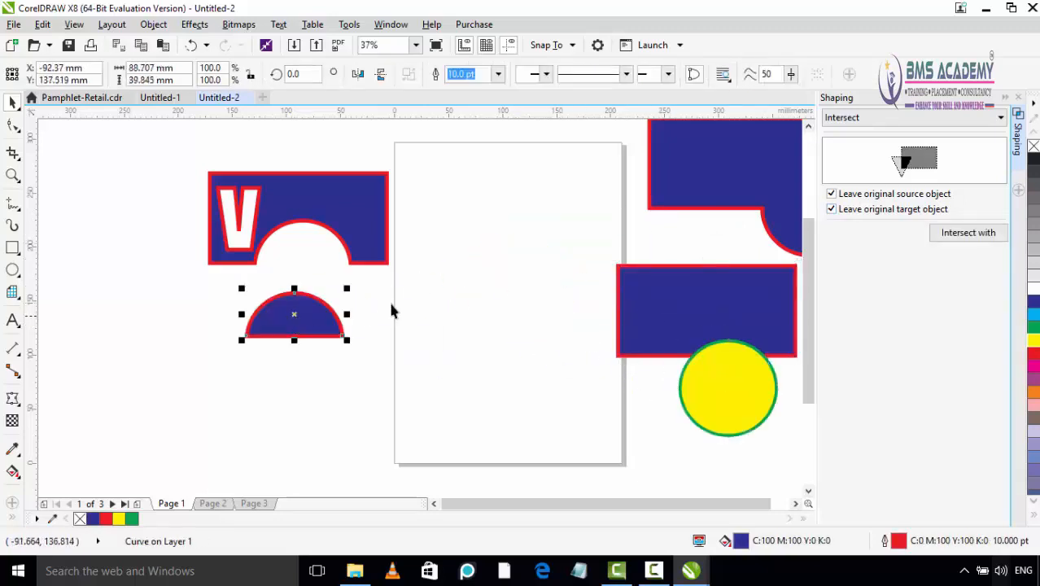
# Move the welded rectangle-circle shape above the V-cut rectangle and bring the plain blue rectangle and yellow circle back onto the page
pyautogui.scroll(-2, 456, 279)
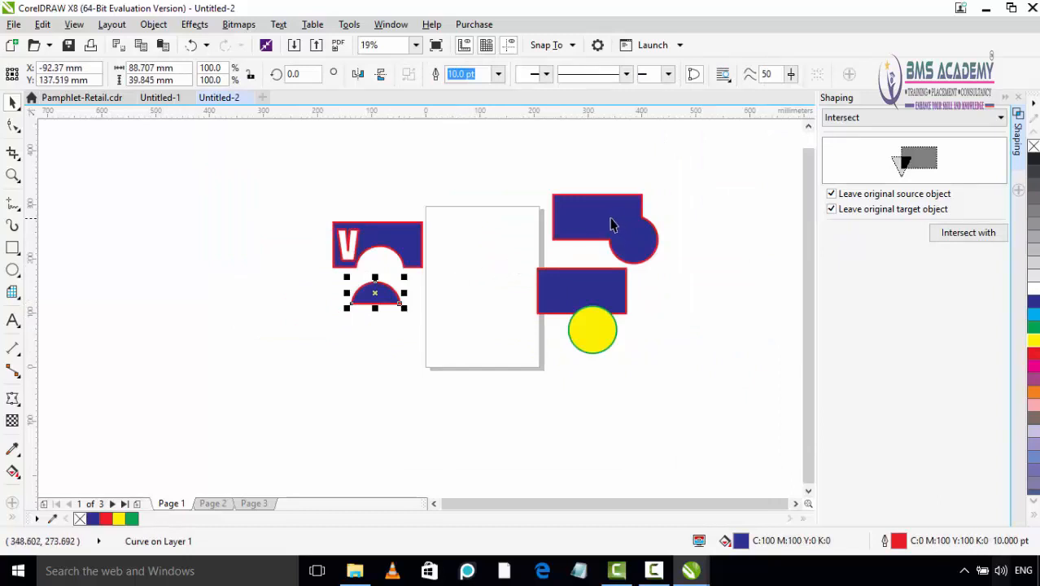
pyautogui.moveTo(612, 227); pyautogui.dragTo(395, 174)
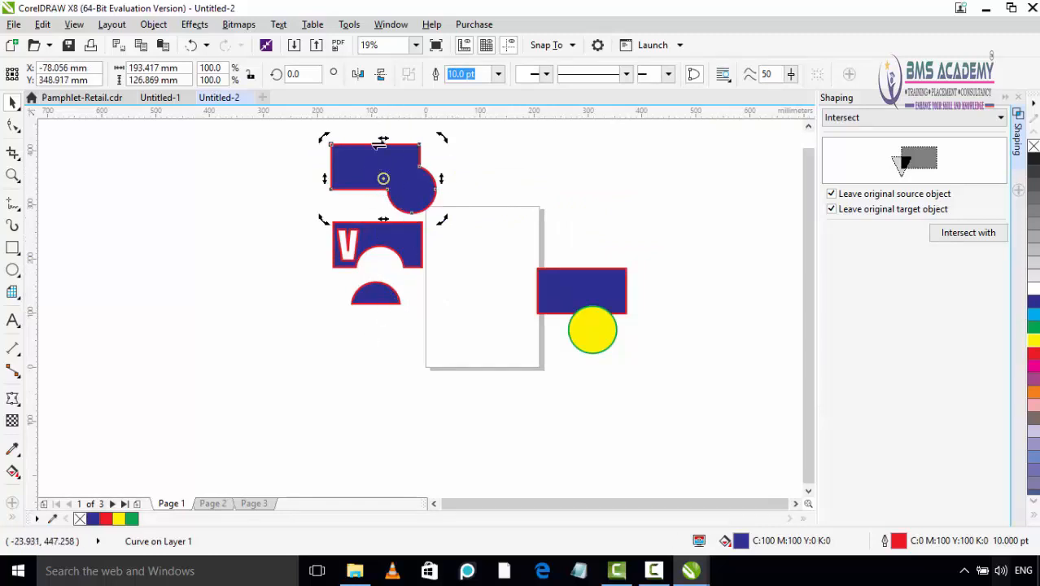
pyautogui.moveTo(606, 295); pyautogui.dragTo(510, 261)
pyautogui.moveTo(589, 341); pyautogui.dragTo(486, 293)
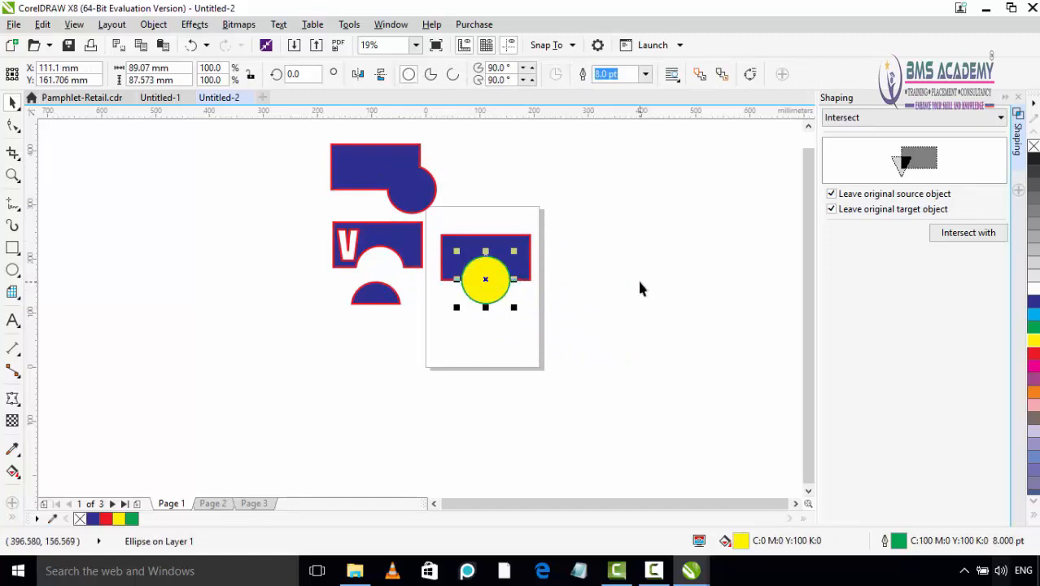
pyautogui.click(638, 281)
# Raise the blue rectangle slightly and position the yellow circle so it overlaps the rectangle's lower edge
pyautogui.scroll(2, 469, 257)
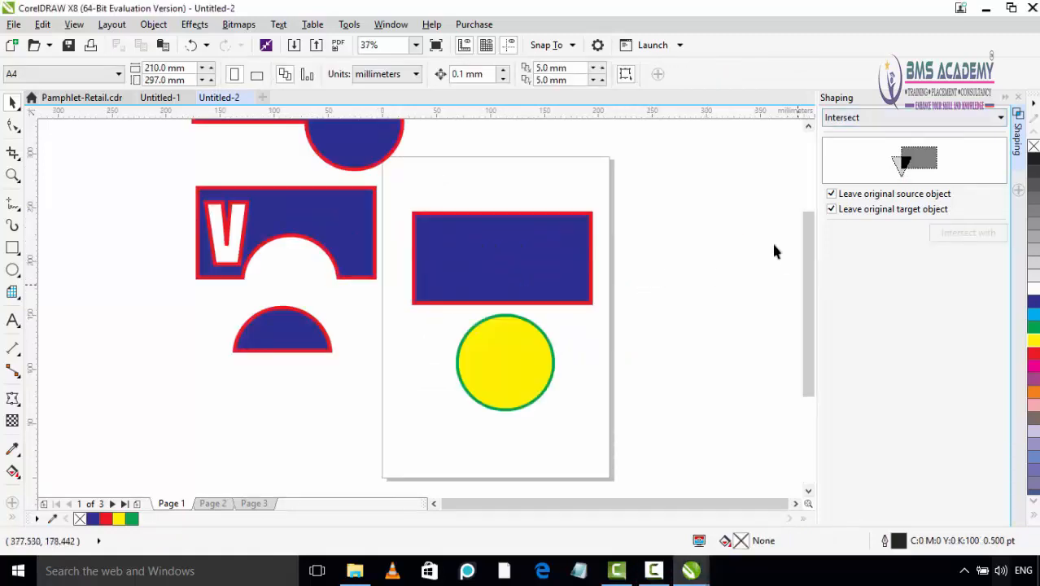
pyautogui.moveTo(576, 262); pyautogui.dragTo(574, 250)
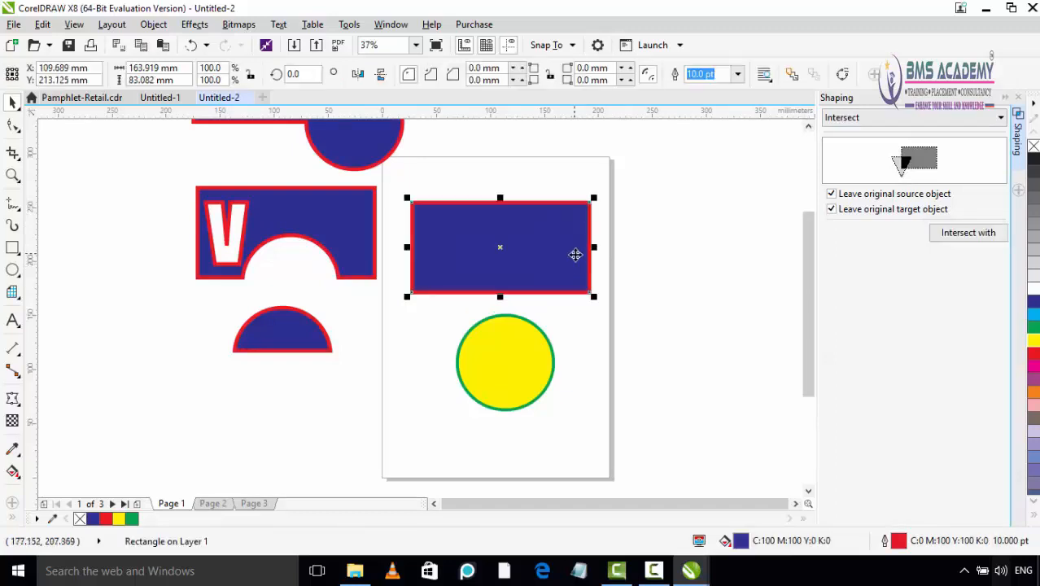
pyautogui.click(518, 367)
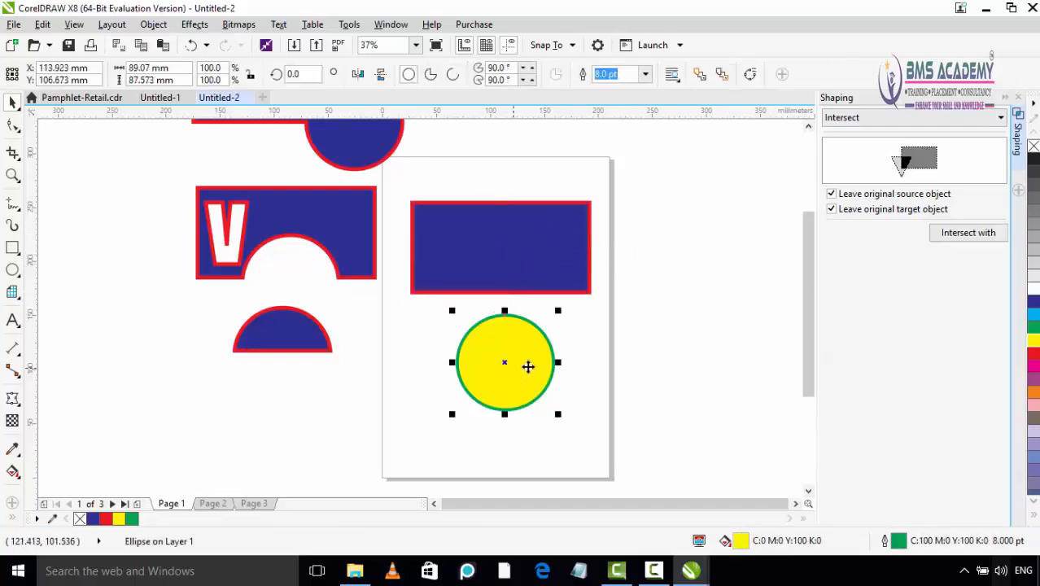
pyautogui.click(848, 119)
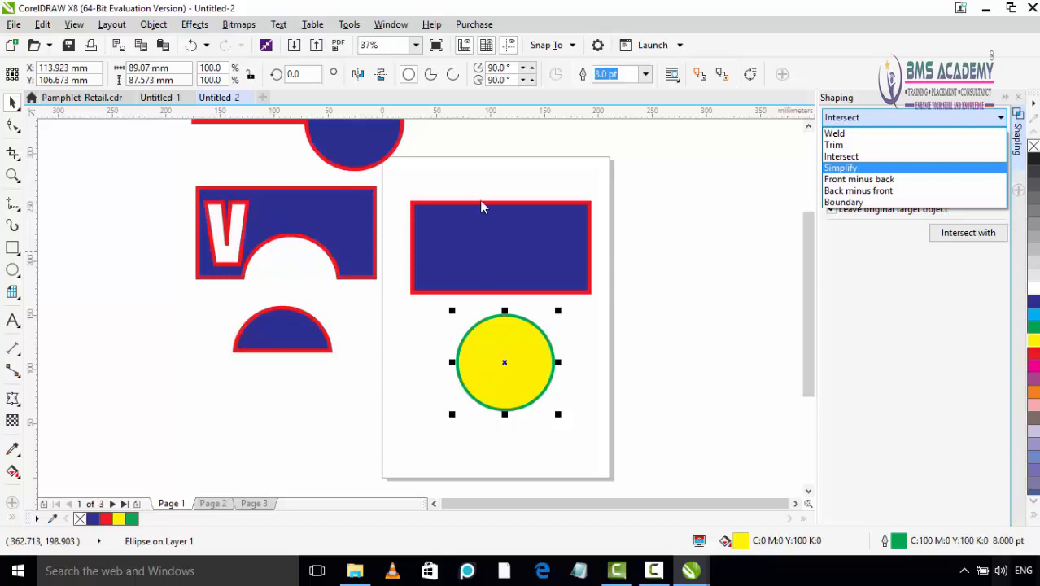
pyautogui.click(631, 314)
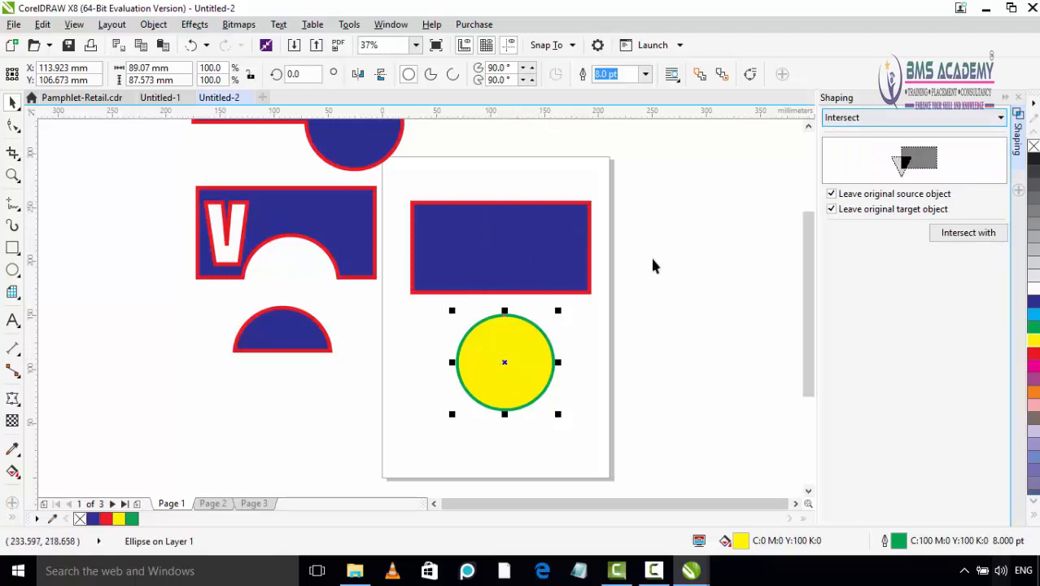
pyautogui.click(668, 294)
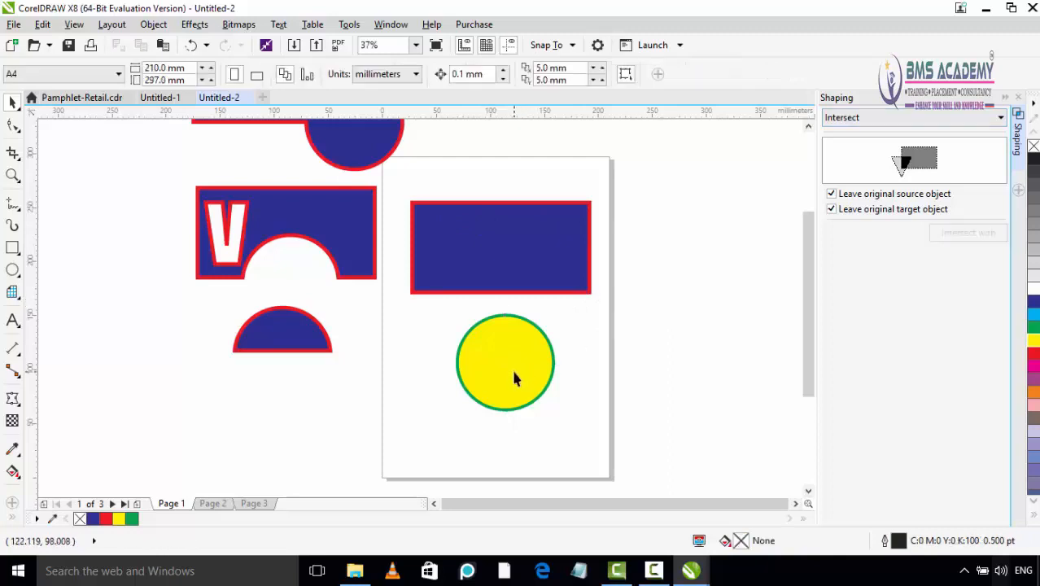
pyautogui.moveTo(515, 376); pyautogui.dragTo(507, 319)
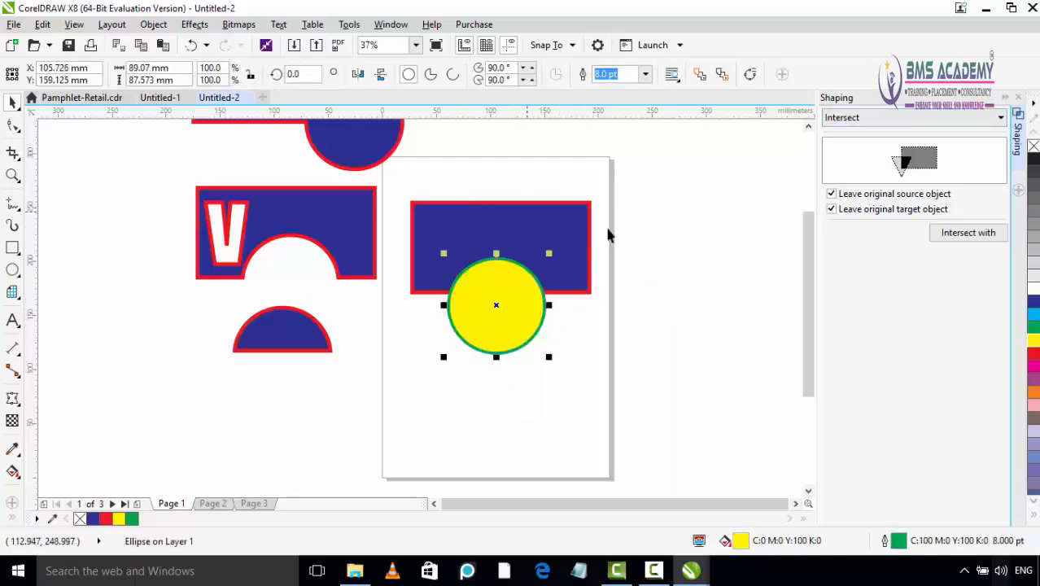
# Apply the Simplify shaping operation to the overlapping yellow circle and blue rectangle
pyautogui.click(905, 124)
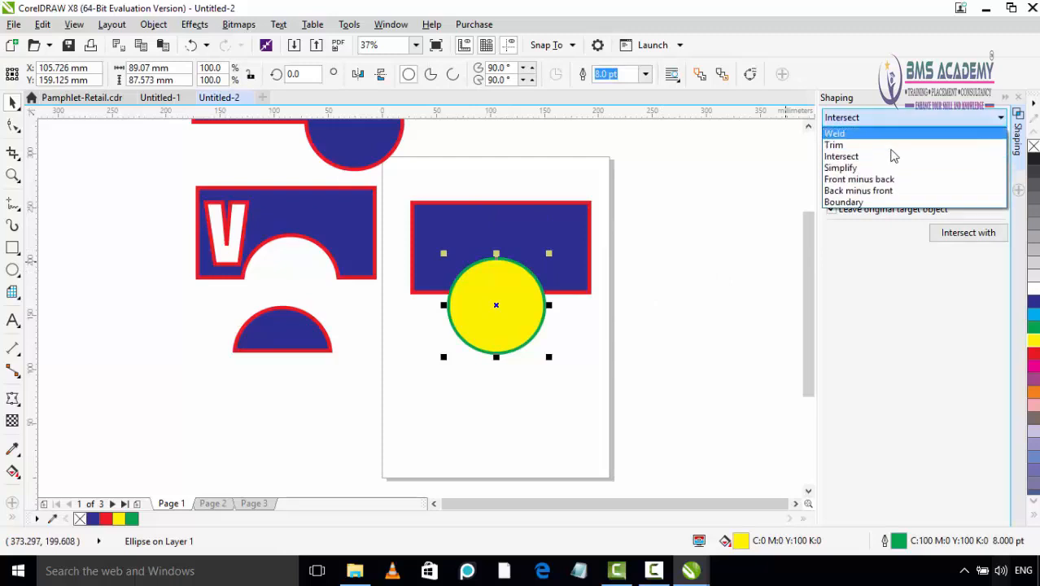
pyautogui.click(887, 167)
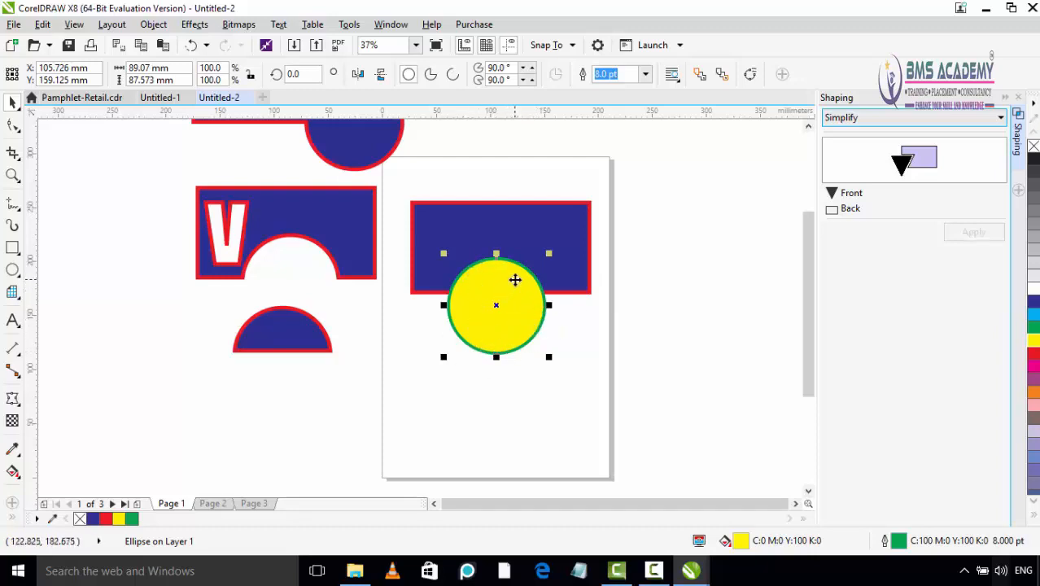
pyautogui.keyDown('shift'); pyautogui.click(539, 226); pyautogui.keyUp('shift')
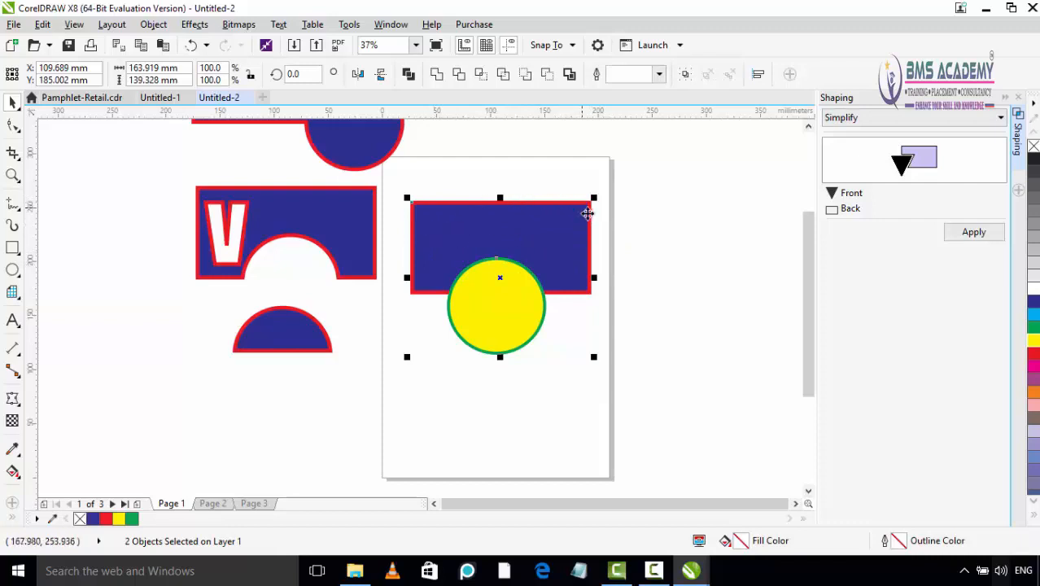
pyautogui.click(968, 235)
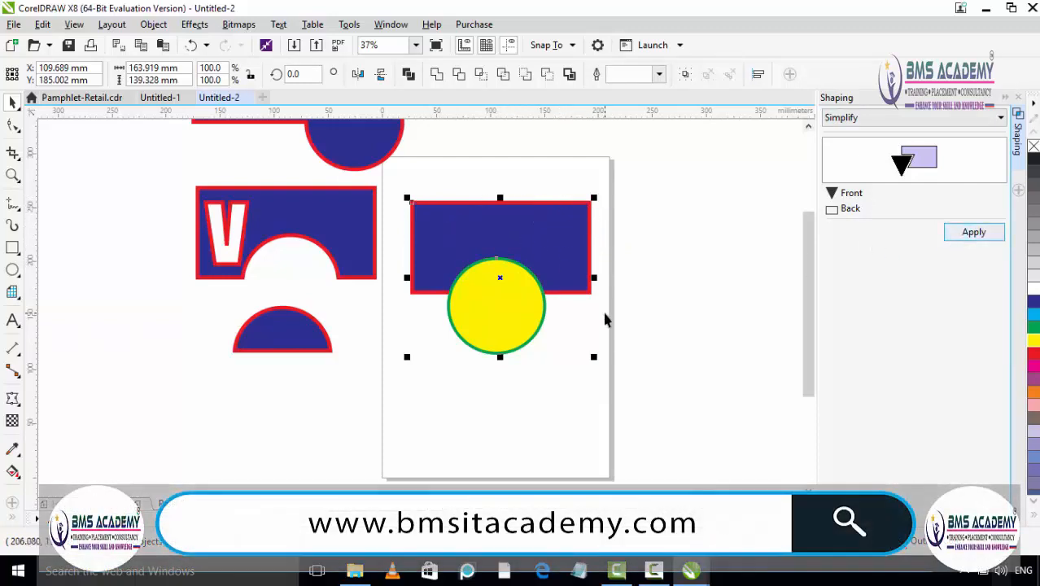
# Move the yellow circle away from the notched rectangle to the right edge of the page
pyautogui.moveTo(498, 309); pyautogui.dragTo(598, 393)
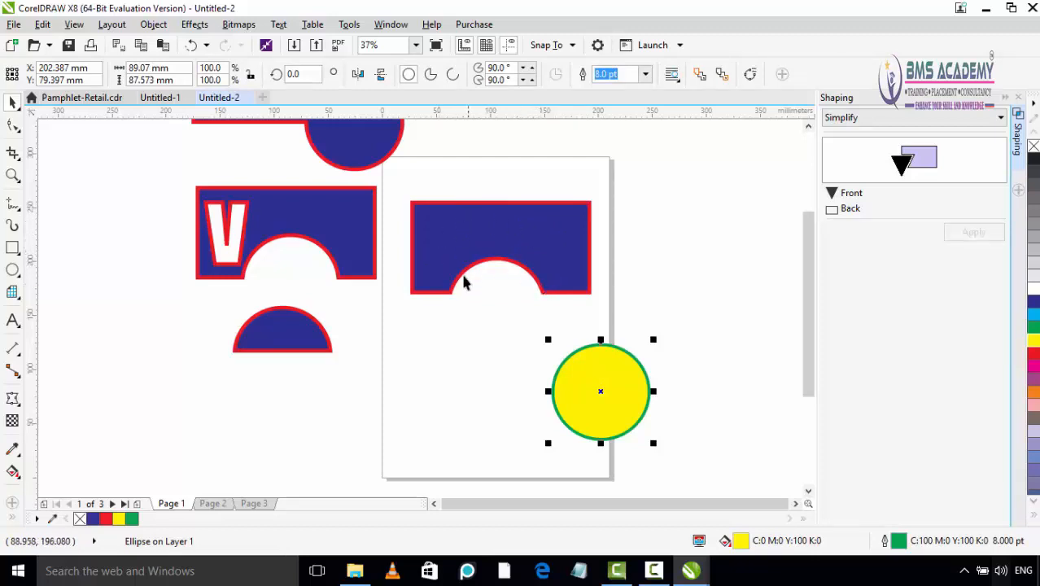
pyautogui.click(696, 327)
pyautogui.moveTo(621, 364); pyautogui.dragTo(677, 293)
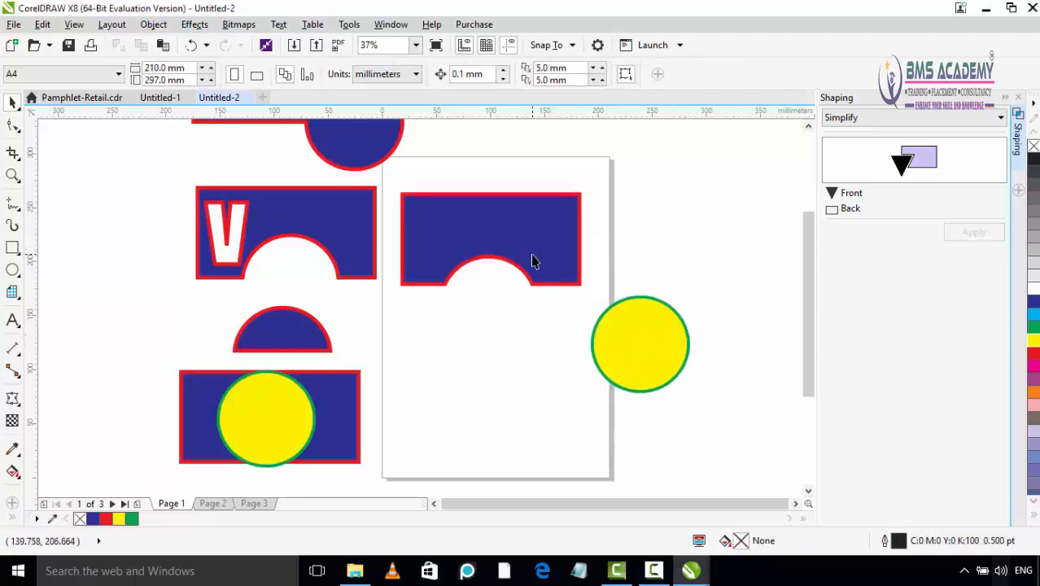
# Bring a spare blue rectangle onto the page below the notched one, and move the remaining rectangle and circle to the right of the page
pyautogui.moveTo(260, 438); pyautogui.dragTo(258, 440)
pyautogui.moveTo(327, 420); pyautogui.dragTo(557, 376)
pyautogui.moveTo(155, 348); pyautogui.dragTo(379, 484)
pyautogui.moveTo(255, 414); pyautogui.dragTo(743, 223)
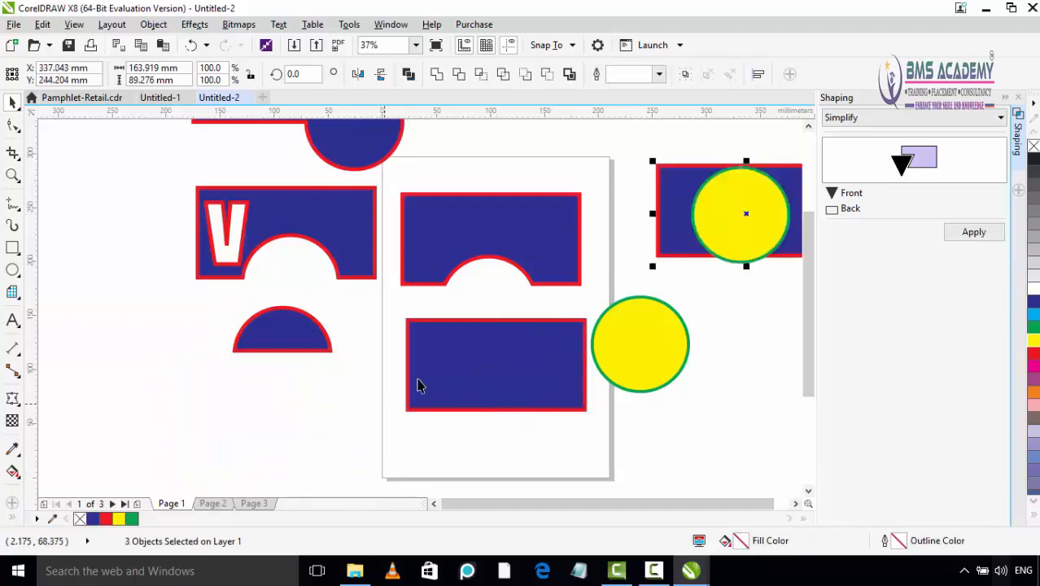
pyautogui.click(741, 313)
# Place the notched rectangle below the semicircle, move the plain rectangle up the page, and bring the loose yellow circle beneath it
pyautogui.moveTo(550, 238); pyautogui.dragTo(315, 406)
pyautogui.moveTo(527, 367); pyautogui.dragTo(529, 244)
pyautogui.moveTo(668, 371); pyautogui.dragTo(588, 383)
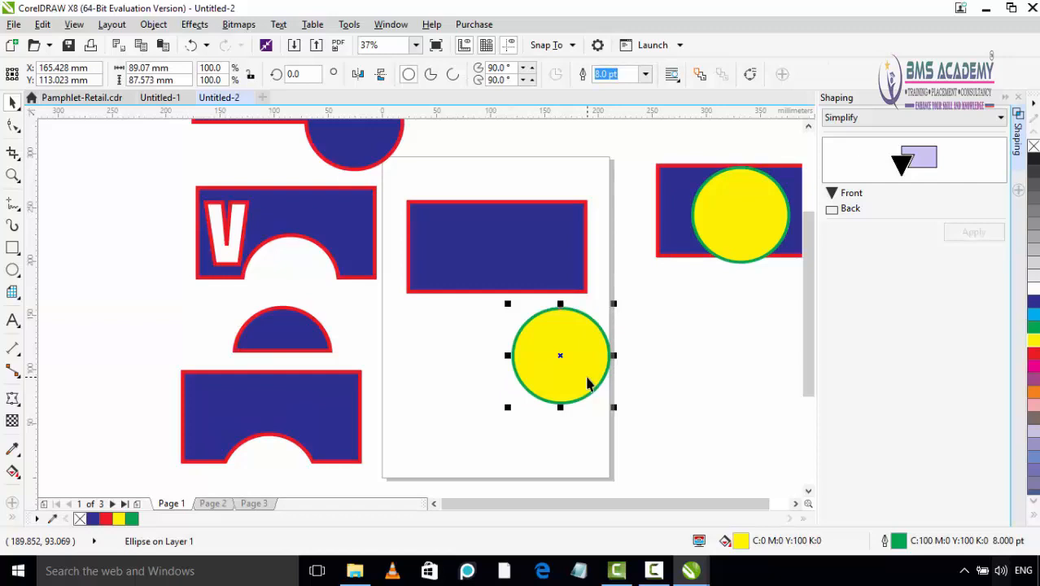
# Move the yellow circle onto the blue rectangle's lower edge and bring the circle to the front
pyautogui.moveTo(585, 373); pyautogui.dragTo(521, 310)
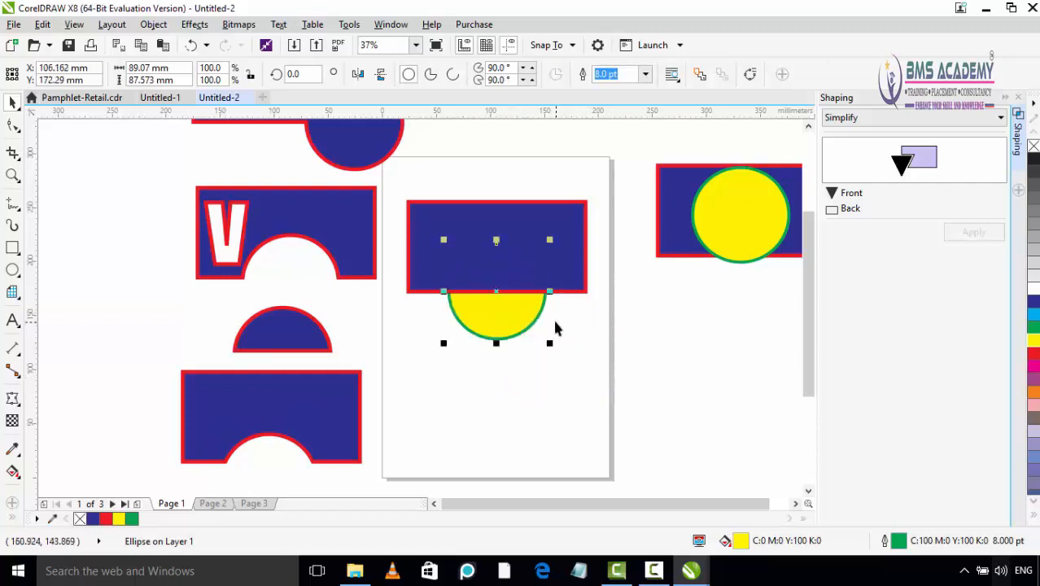
pyautogui.click(640, 329)
pyautogui.click(504, 316)
pyautogui.hotkey('shift', 'pageup')
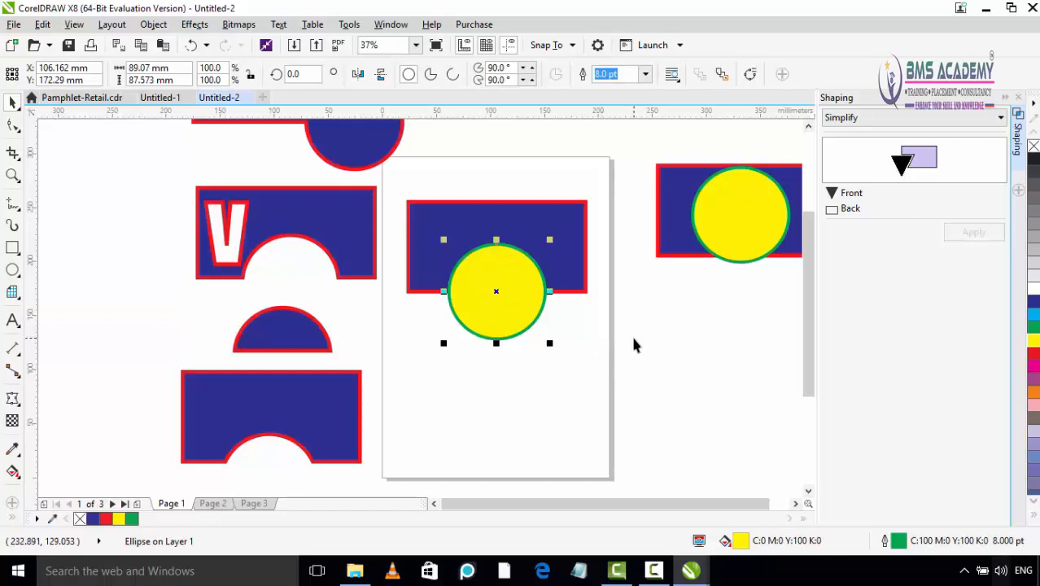
pyautogui.click(635, 344)
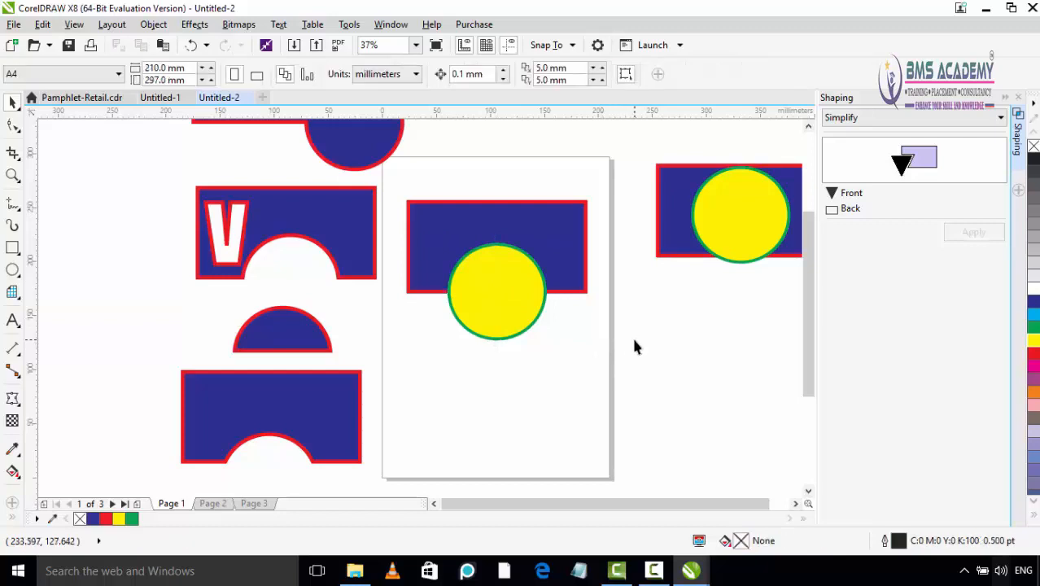
# Apply Simplify to the blue rectangle and the yellow circle in front of it, and move the circle to the page's lower right corner
pyautogui.click(573, 284)
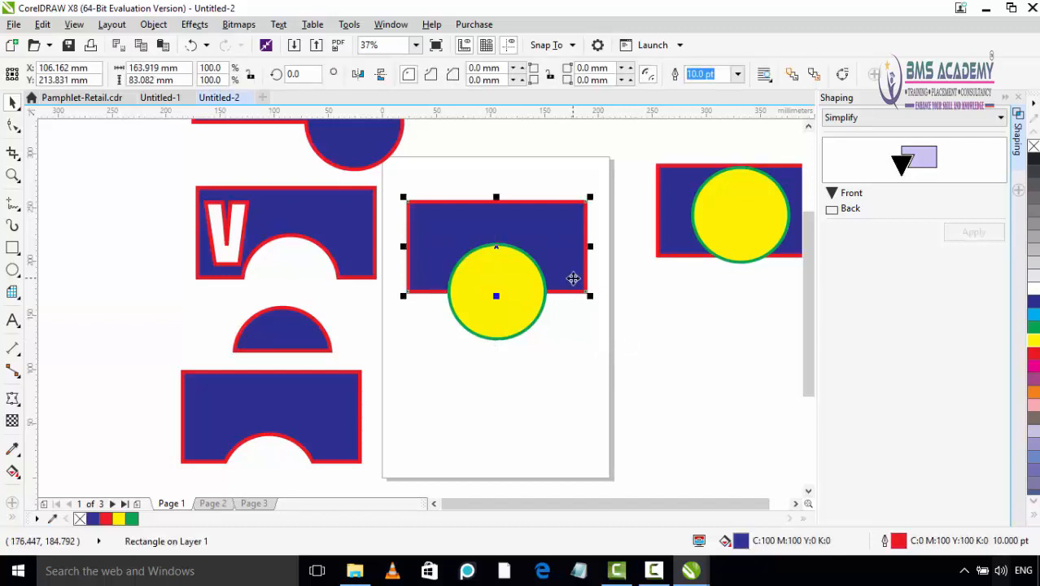
pyautogui.keyDown('shift'); pyautogui.click(511, 321); pyautogui.keyUp('shift')
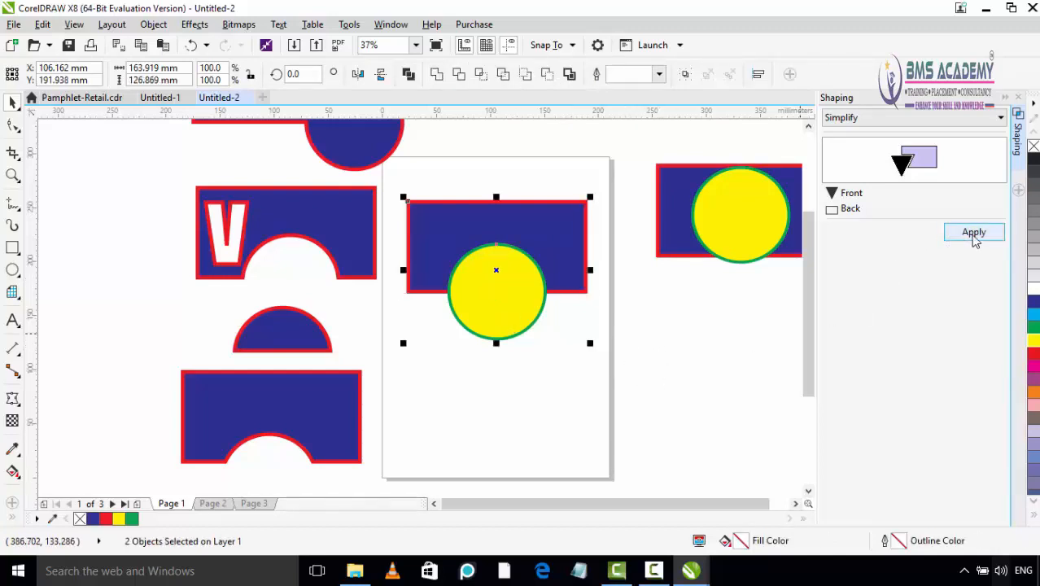
pyautogui.click(972, 234)
pyautogui.click(653, 385)
pyautogui.moveTo(511, 314); pyautogui.dragTo(645, 424)
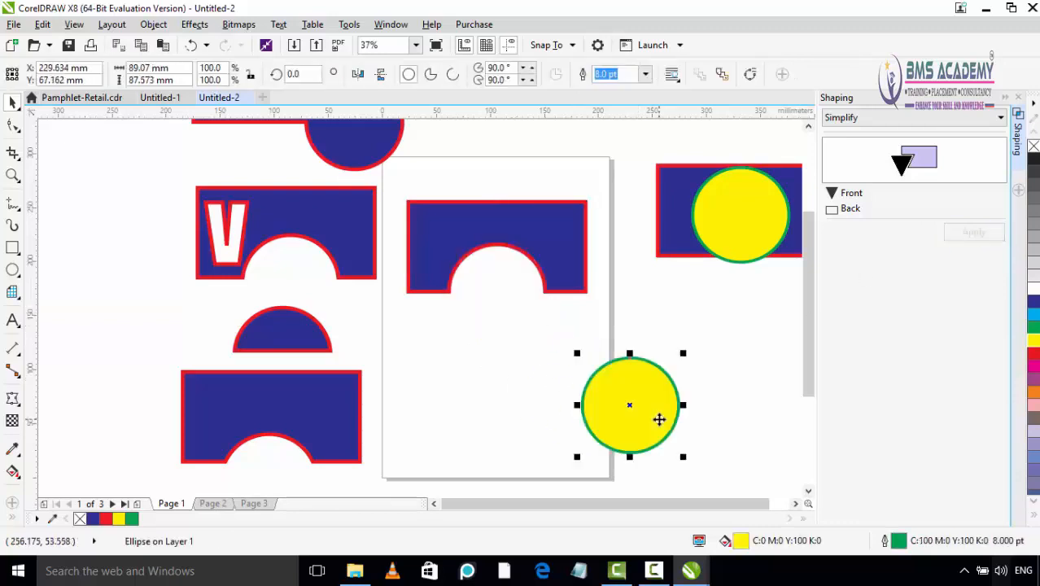
# Move the newly notched blue rectangle off the page to the bottom of the column of results at its left
pyautogui.moveTo(571, 281); pyautogui.dragTo(587, 298)
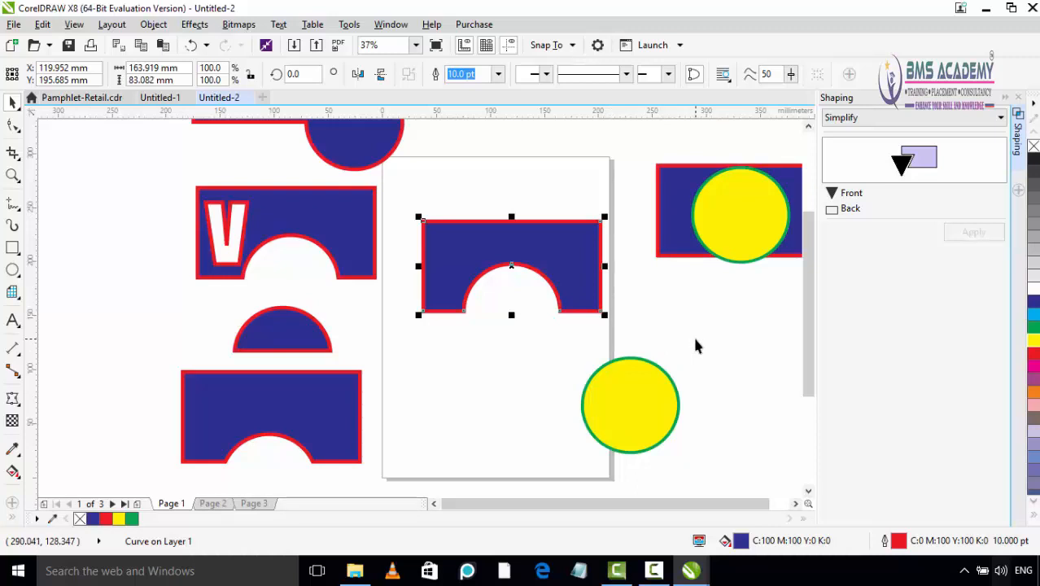
pyautogui.scroll(-5, 594, 285)
pyautogui.scroll(3, 581, 285)
pyautogui.moveTo(580, 300); pyautogui.dragTo(478, 425)
# Bring a spare blue rectangle onto the page, place the loose yellow circle over its lower edge, and send the circle to the back
pyautogui.click(720, 341)
pyautogui.click(724, 275)
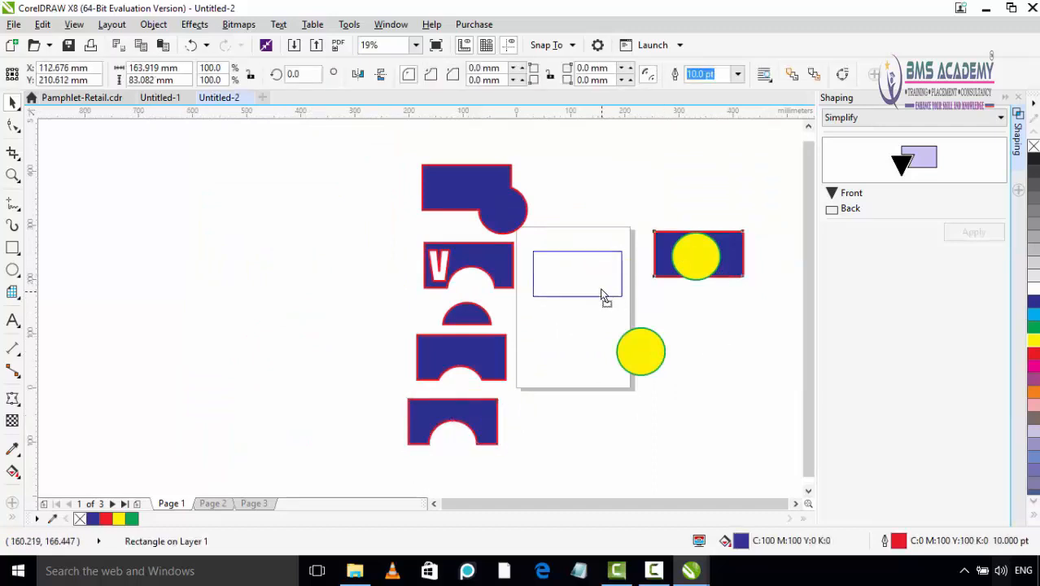
pyautogui.moveTo(602, 295); pyautogui.dragTo(601, 290)
pyautogui.moveTo(643, 350); pyautogui.dragTo(587, 297)
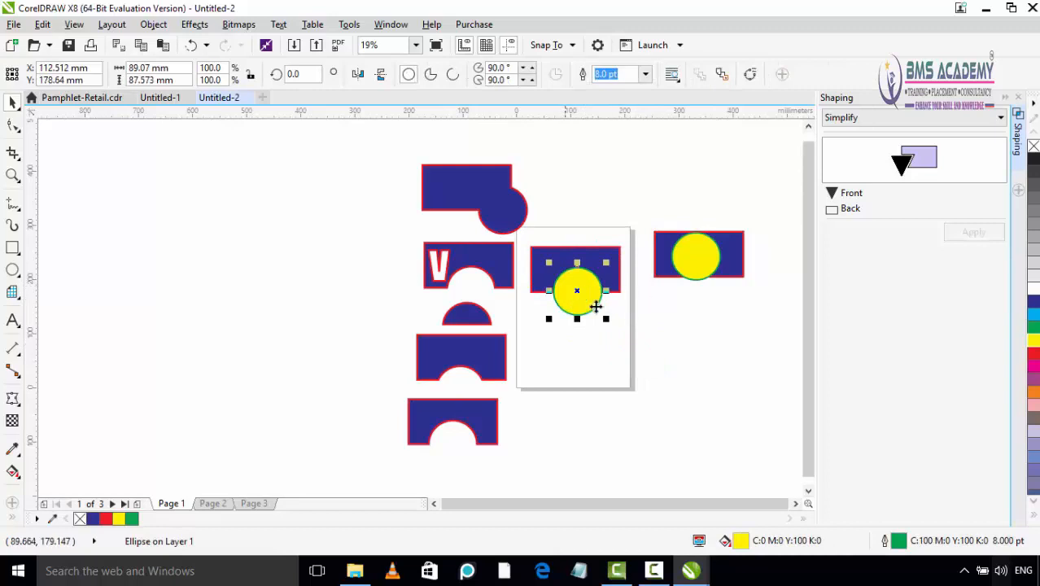
pyautogui.hotkey('shift', 'pagedown')
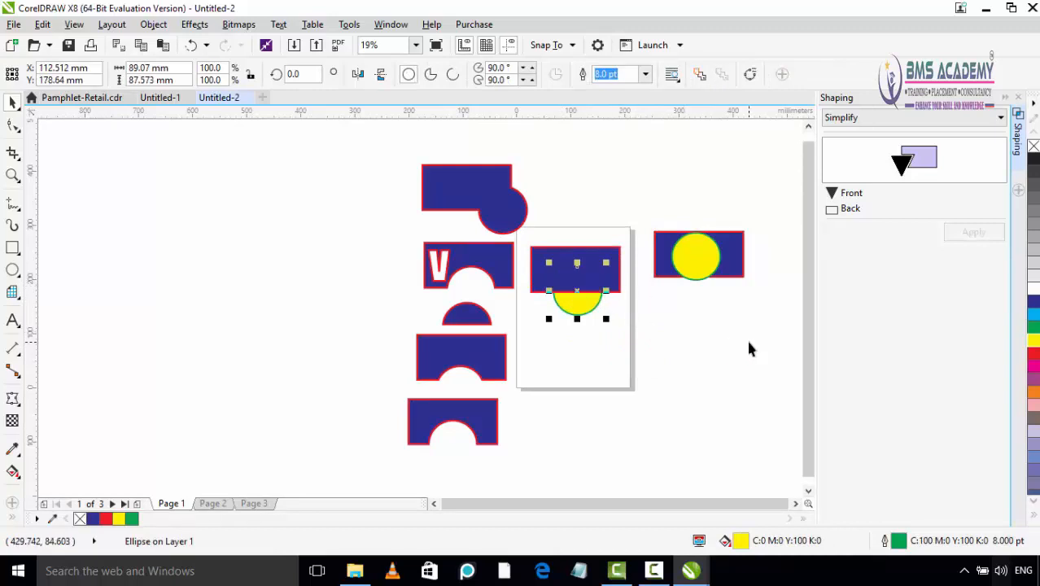
pyautogui.click(709, 356)
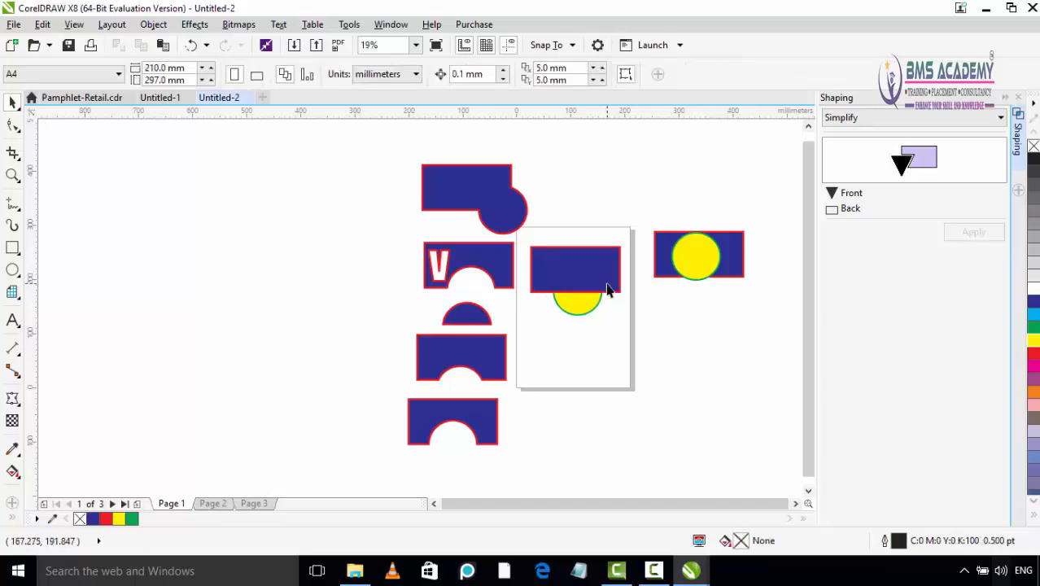
# Apply Simplify to the blue rectangle and the yellow circle behind it
pyautogui.click(607, 287)
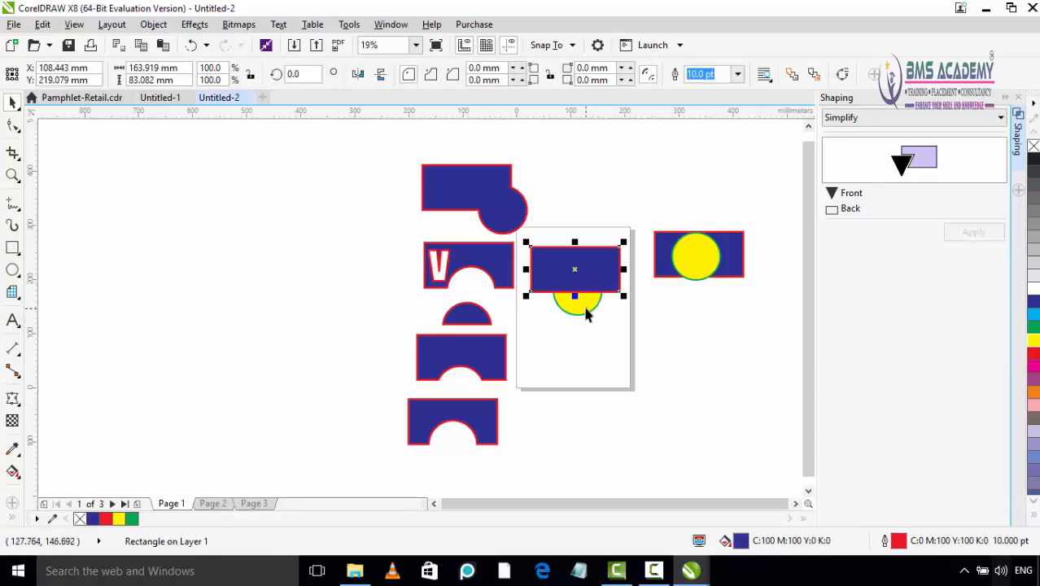
pyautogui.keyDown('shift'); pyautogui.click(589, 313); pyautogui.keyUp('shift')
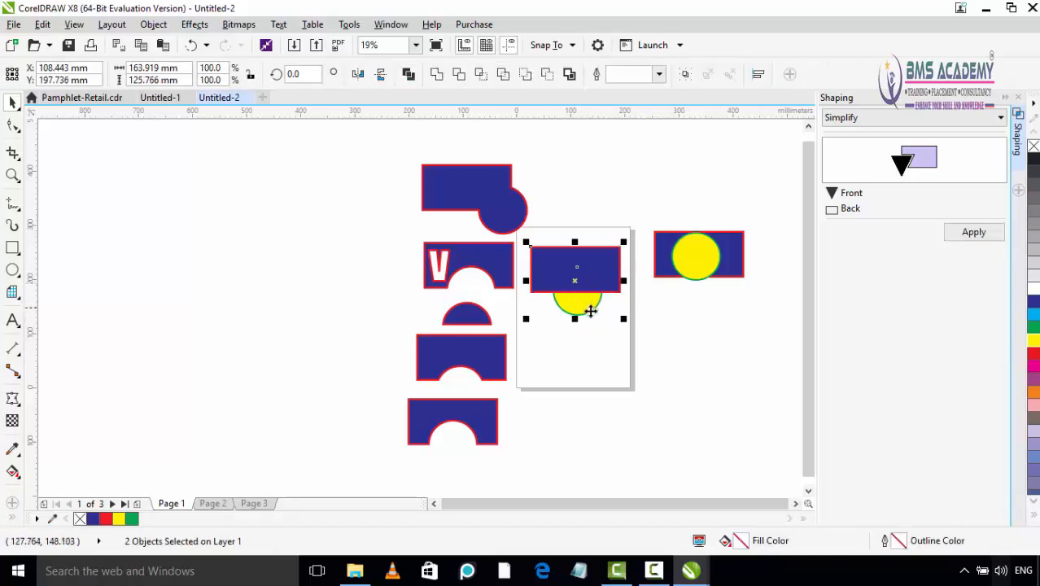
pyautogui.click(975, 232)
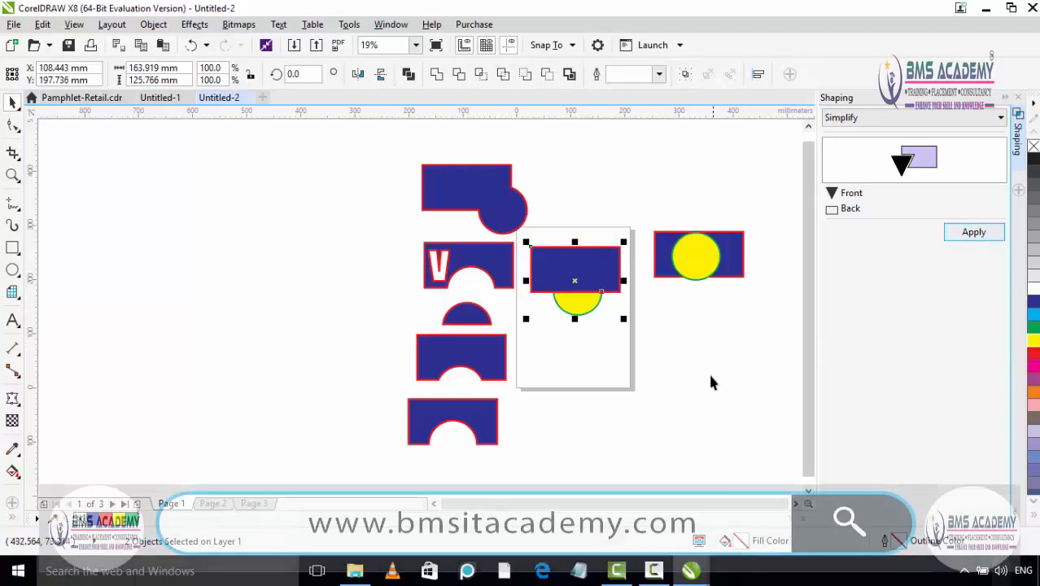
# Move the blue rectangle to the right of the page's lower corner and the cut yellow semicircle beneath the column of results
pyautogui.moveTo(579, 270); pyautogui.dragTo(680, 363)
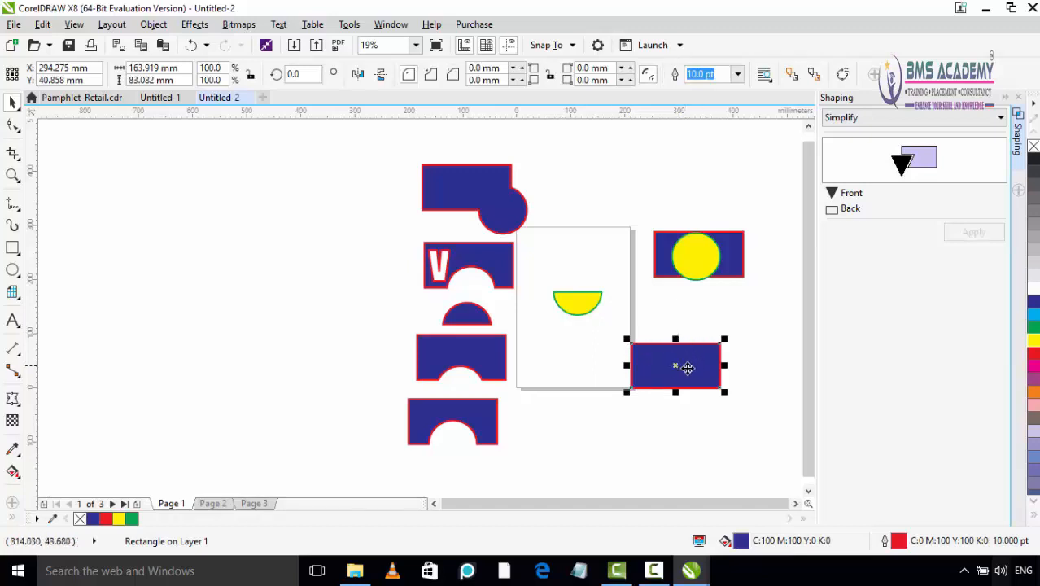
pyautogui.moveTo(556, 313); pyautogui.dragTo(429, 486)
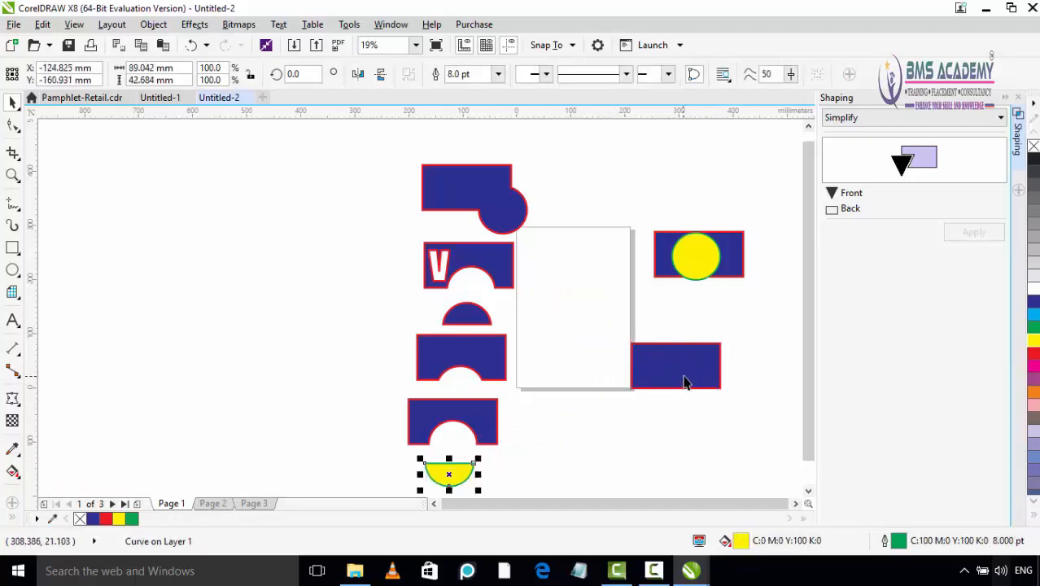
pyautogui.click(867, 121)
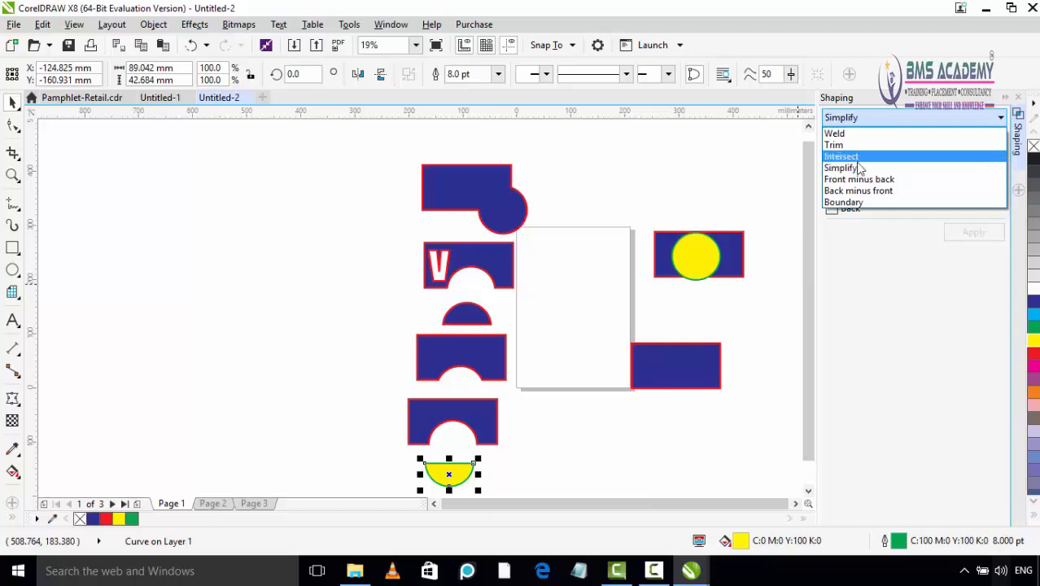
pyautogui.click(669, 179)
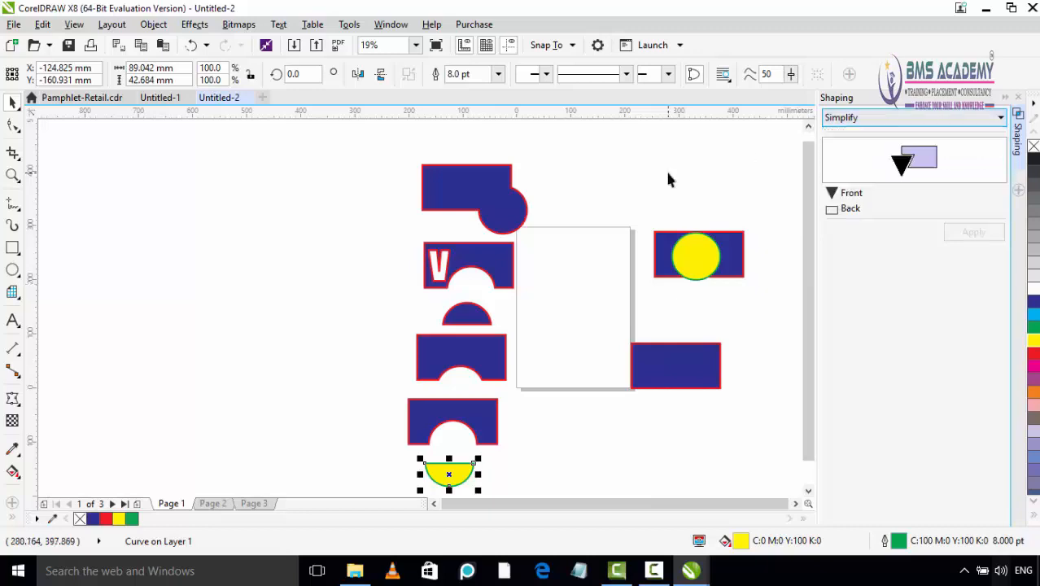